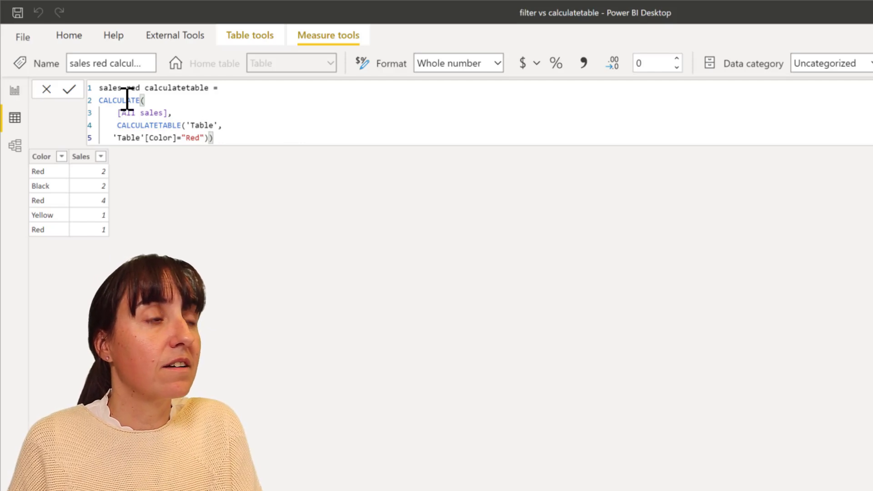
# Step: Select the CALCULATETABLE('Table', 'Table'[Color]="Red") argument in the sales red calculatetable formula
pyautogui.moveTo(117, 125); pyautogui.dragTo(283, 140)
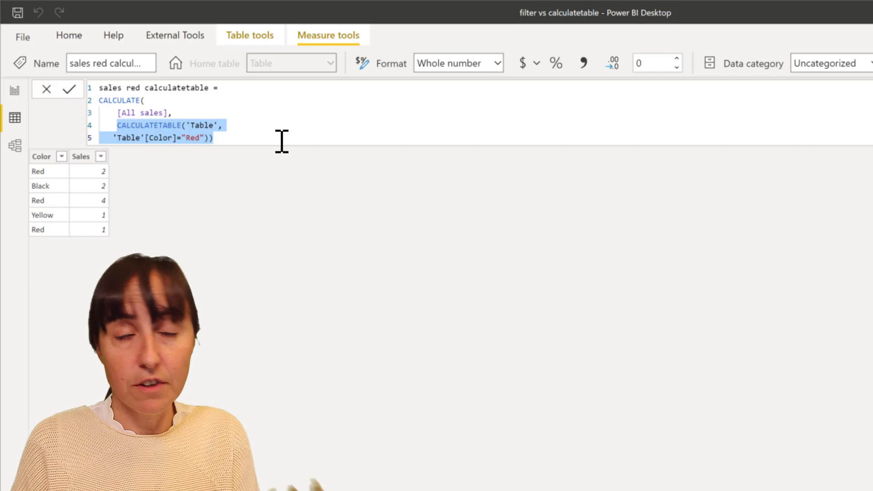
# Step: On the report page, select the red sales filter and sales red calculatetable cards, both showing 7
pyautogui.click(17, 92)
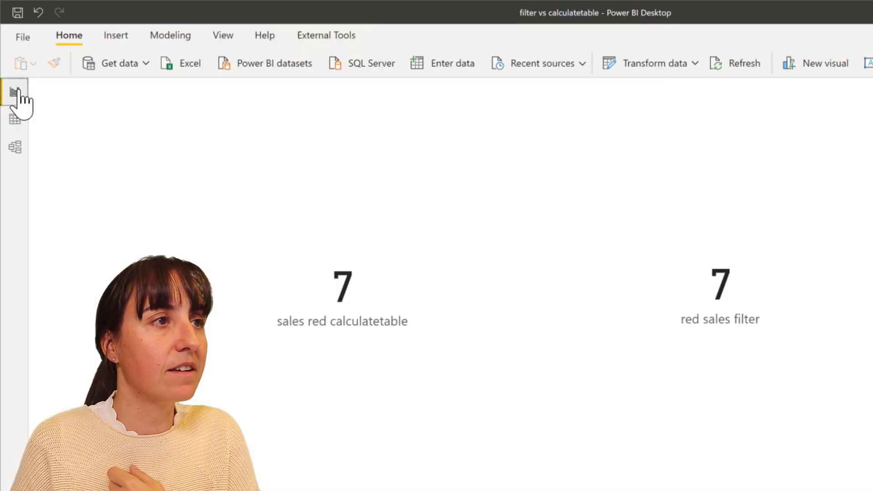
pyautogui.click(818, 337)
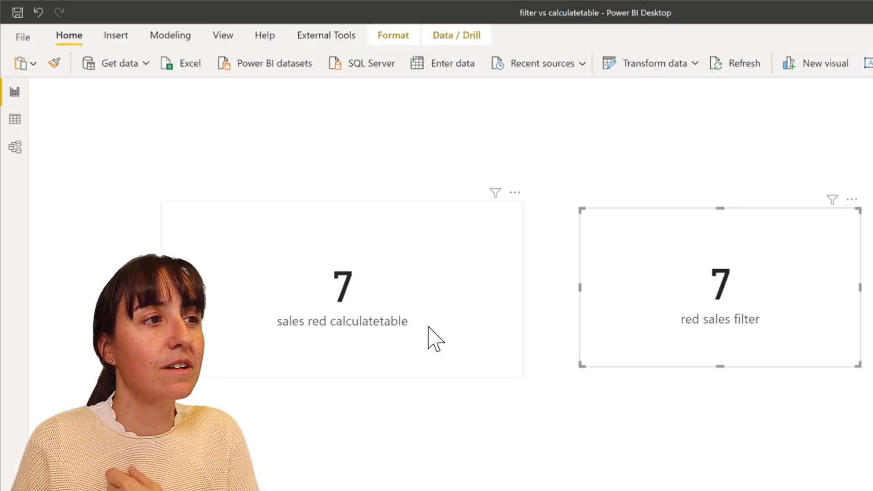
pyautogui.click(430, 339)
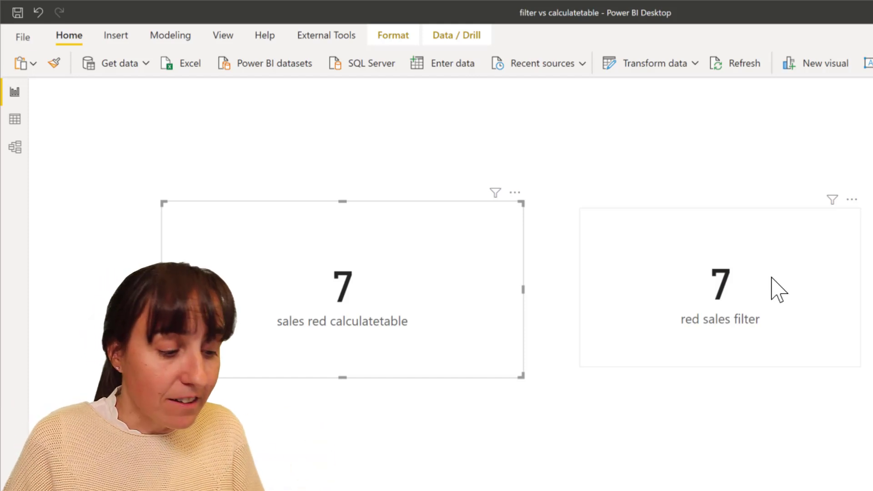
pyautogui.hotkey('alt', 'Tab')
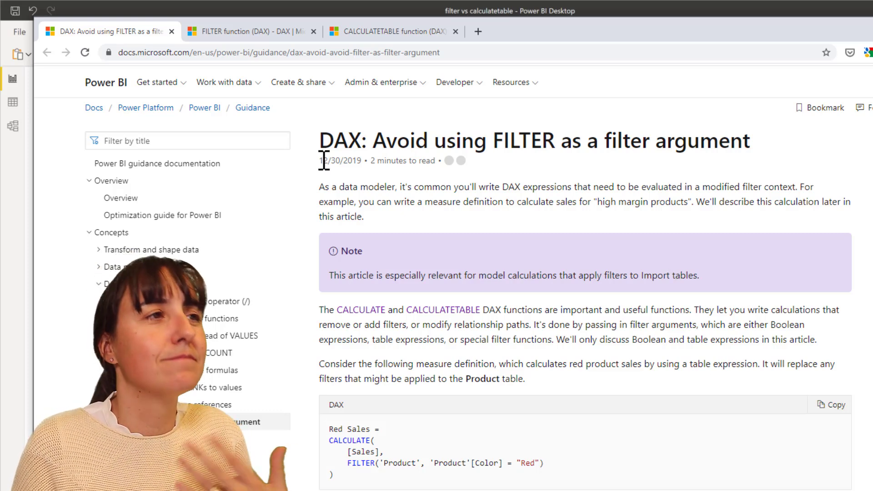
# Step: Open the FILTER function (DAX) reference and highlight its description sentence
pyautogui.click(262, 34)
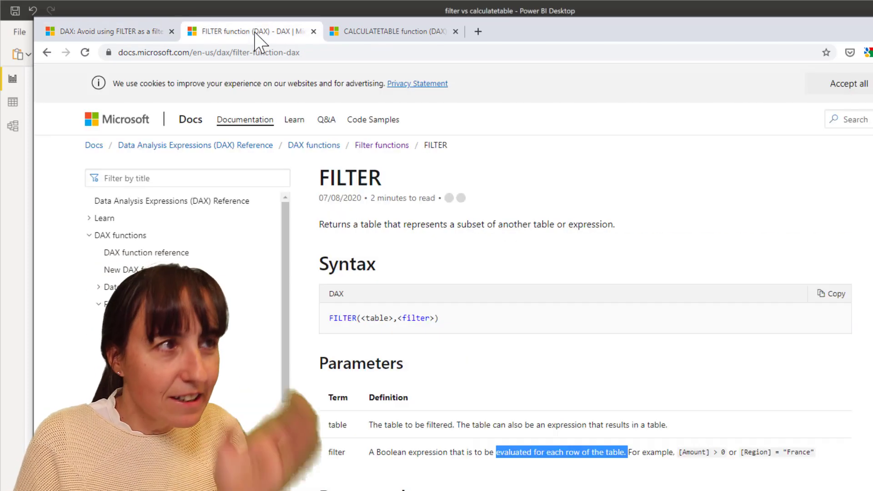
pyautogui.click(561, 228)
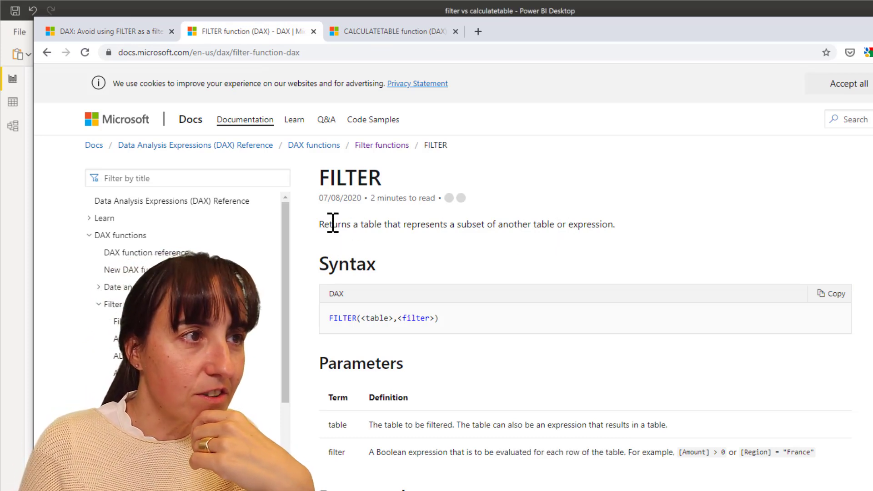
pyautogui.moveTo(334, 224); pyautogui.dragTo(533, 224)
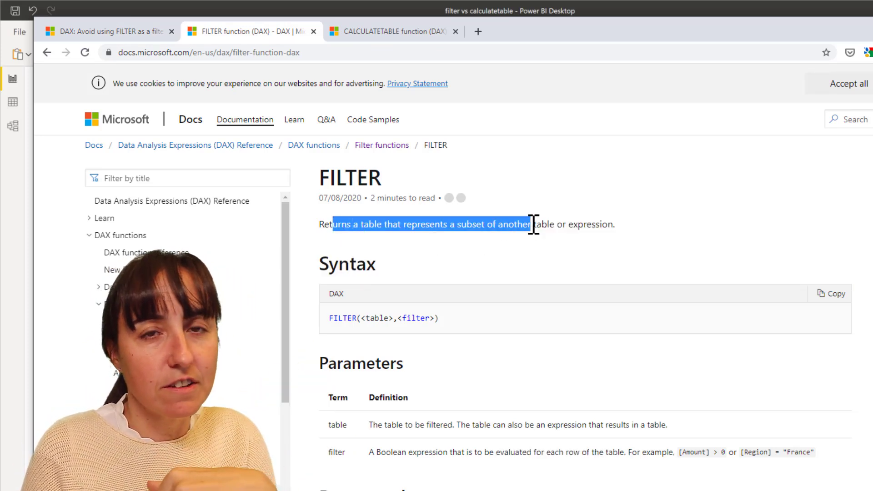
pyautogui.click(665, 285)
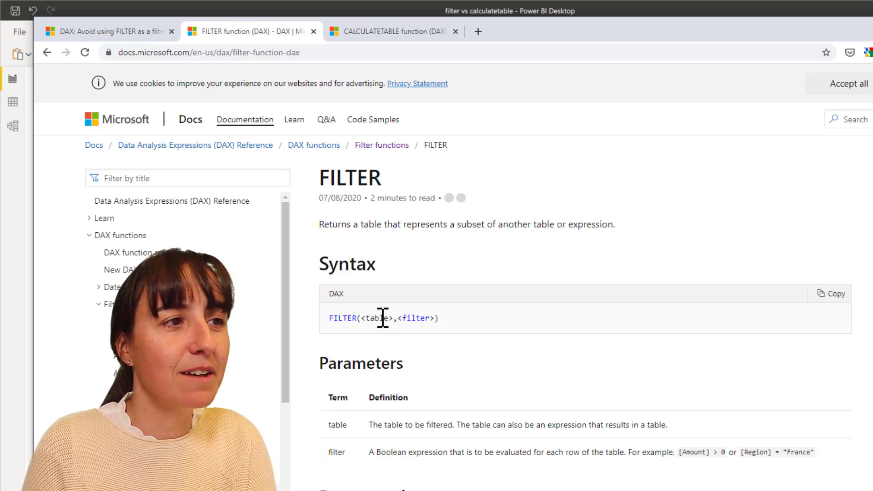
# Step: Highlight the filter parameter's Boolean expression definition under Parameters
pyautogui.scroll(-4, 632, 328)
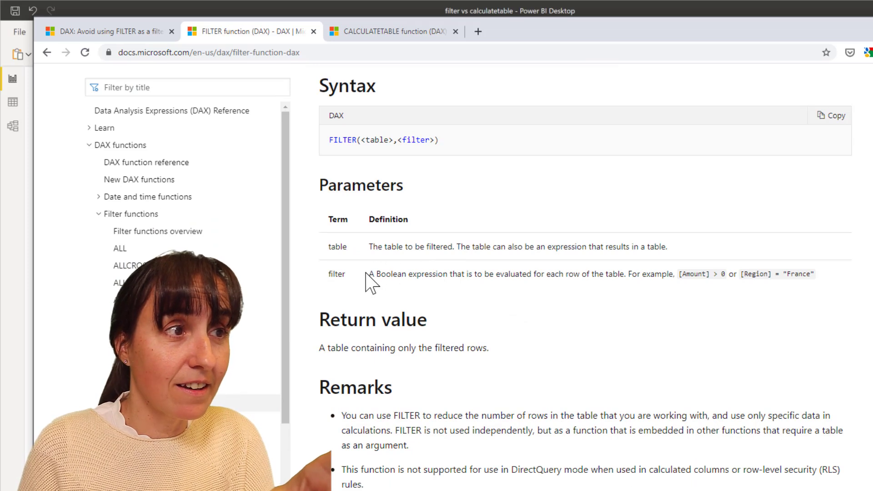
pyautogui.moveTo(367, 274); pyautogui.dragTo(450, 280)
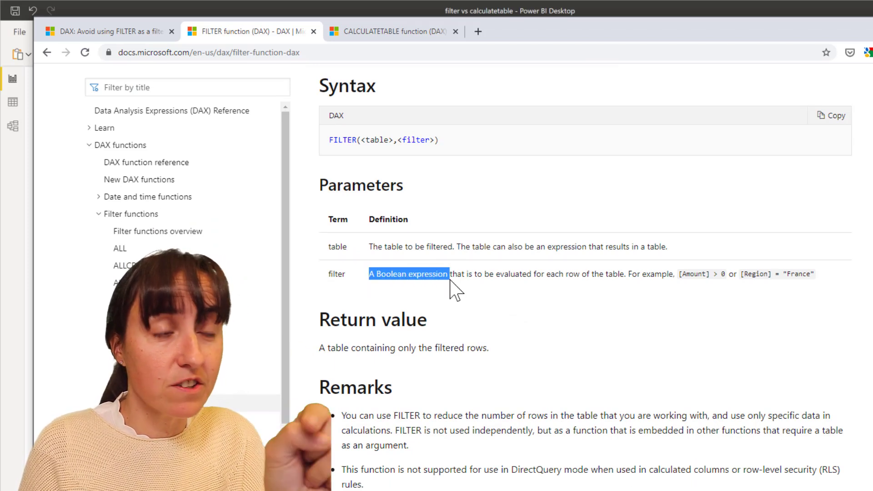
pyautogui.moveTo(450, 280); pyautogui.dragTo(582, 285)
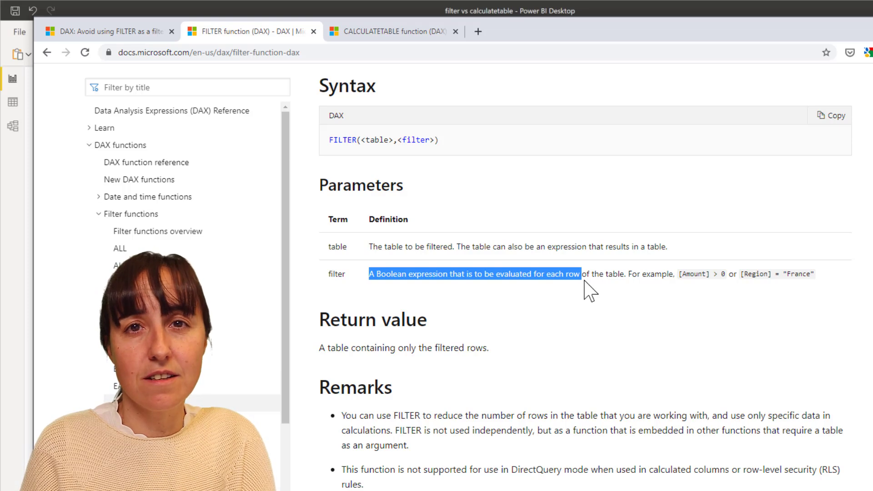
pyautogui.click(586, 281)
pyautogui.scroll(4, 585, 280)
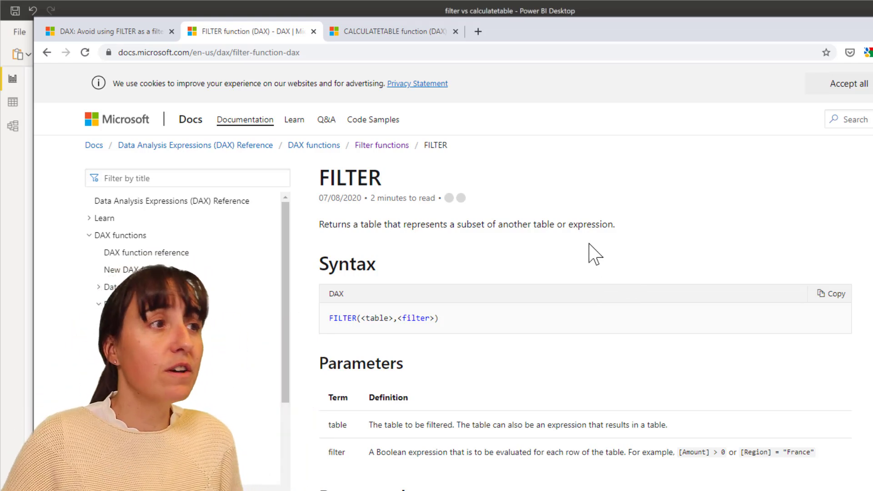
# Step: In Data view, filter the Color column to Red only, leaving rows with Sales 1, 4 and 2
pyautogui.click(19, 177)
pyautogui.click(17, 109)
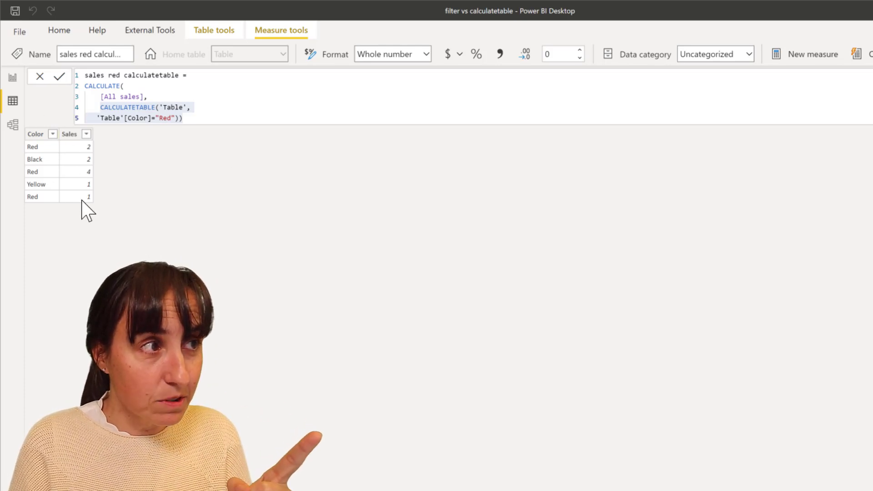
pyautogui.click(53, 133)
pyautogui.click(85, 215)
pyautogui.click(91, 235)
pyautogui.click(172, 265)
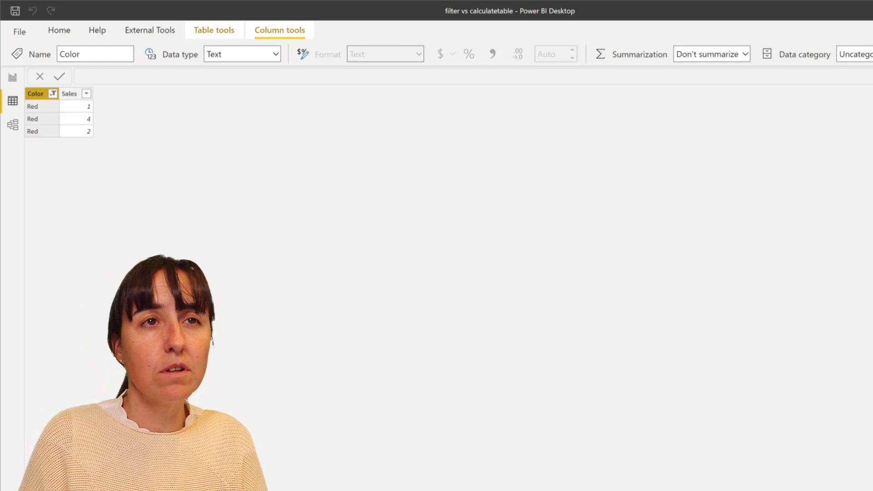
pyautogui.hotkey('alt', 'Tab')
pyautogui.click(112, 32)
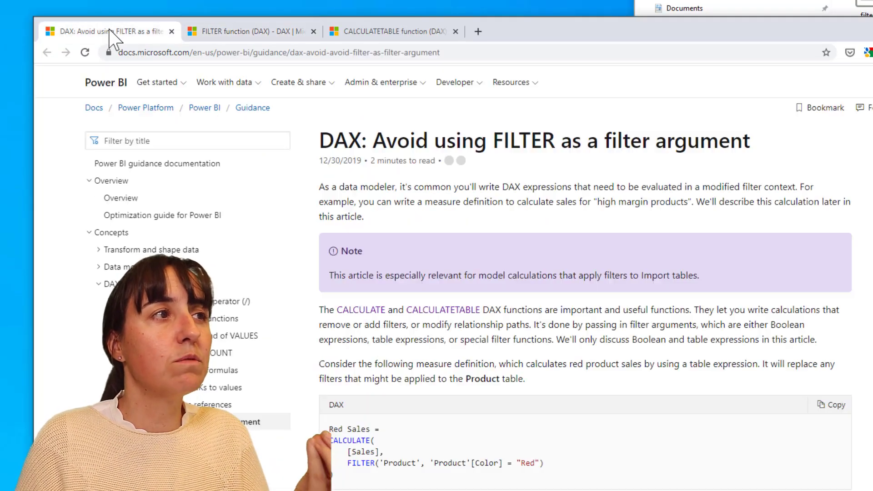
pyautogui.moveTo(396, 141); pyautogui.dragTo(613, 142)
pyautogui.click(693, 149)
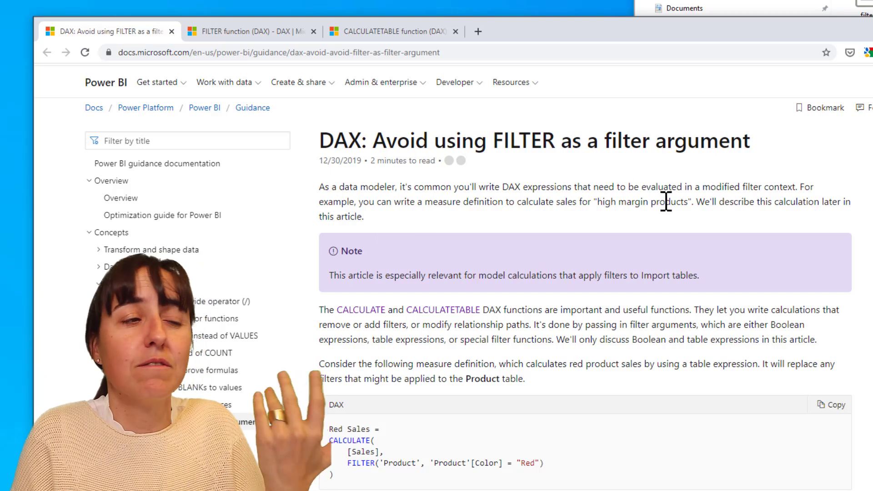
pyautogui.scroll(-4, 715, 248)
pyautogui.scroll(5, 710, 247)
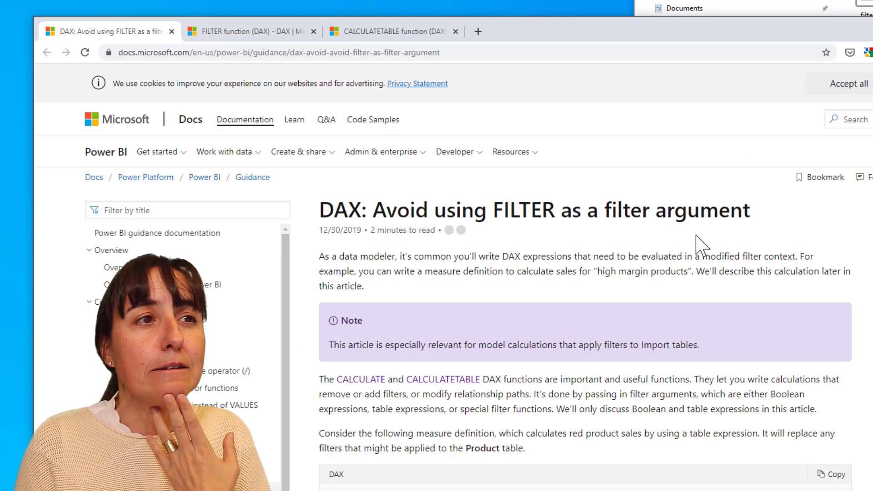
pyautogui.click(255, 32)
pyautogui.click(403, 37)
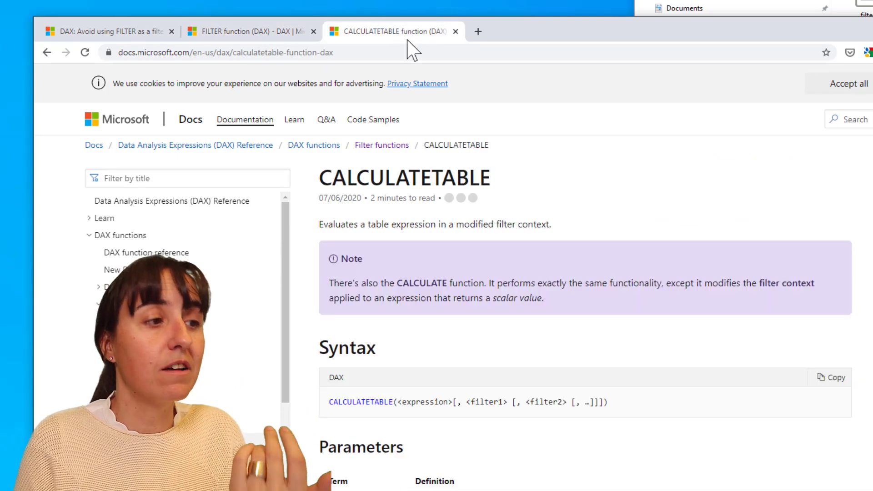
pyautogui.hotkey('alt', 'Tab')
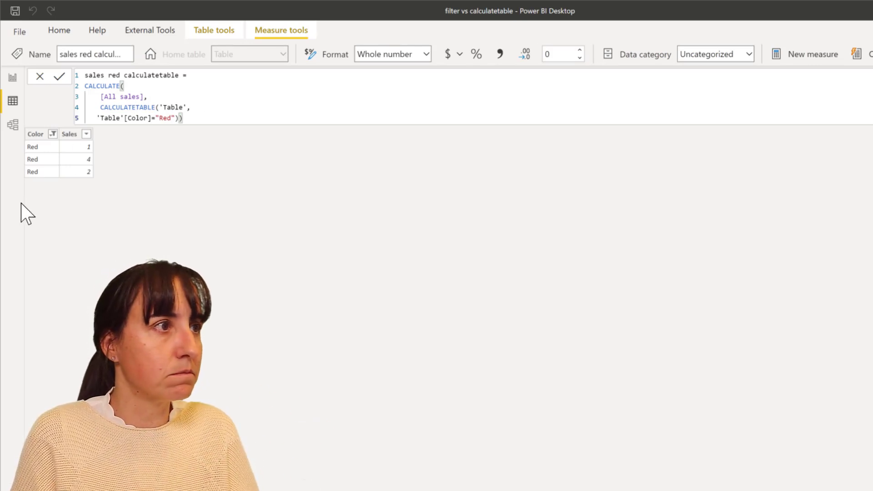
# Step: Add [All sales]>1 on a new line as CALCULATETABLE's second filter after the Red condition, and commit
pyautogui.click(176, 118)
pyautogui.write(',')
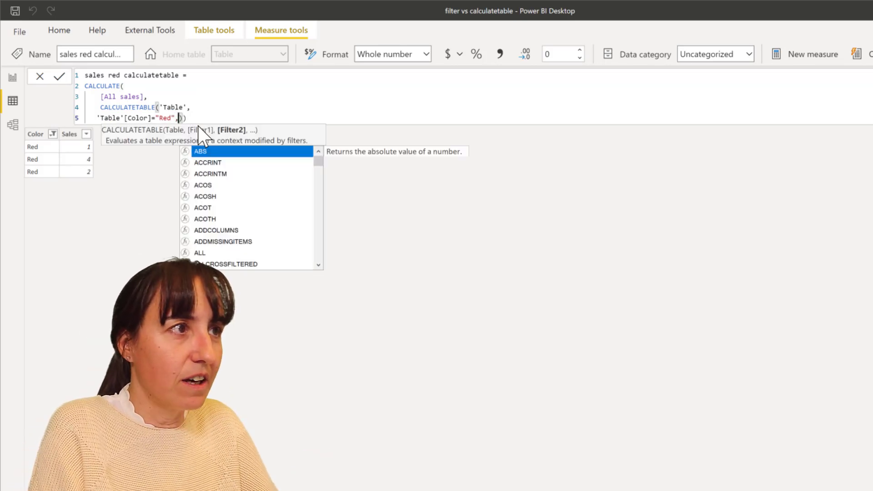
pyautogui.hotkey('shift', 'Return')
pyautogui.write('[SAL')
pyautogui.press('BackSpace')
pyautogui.press('BackSpace')
pyautogui.write('a')
pyautogui.press('Tab')
pyautogui.write('>1')
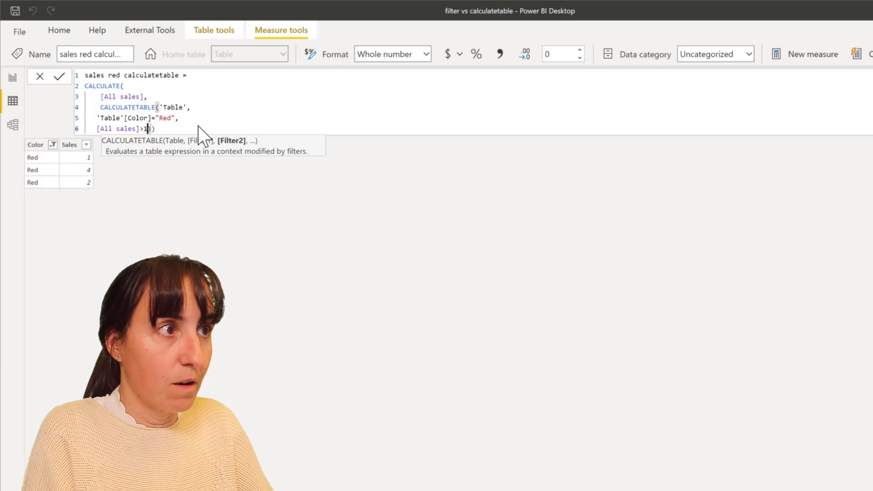
pyautogui.press('Right')
pyautogui.press('Return')
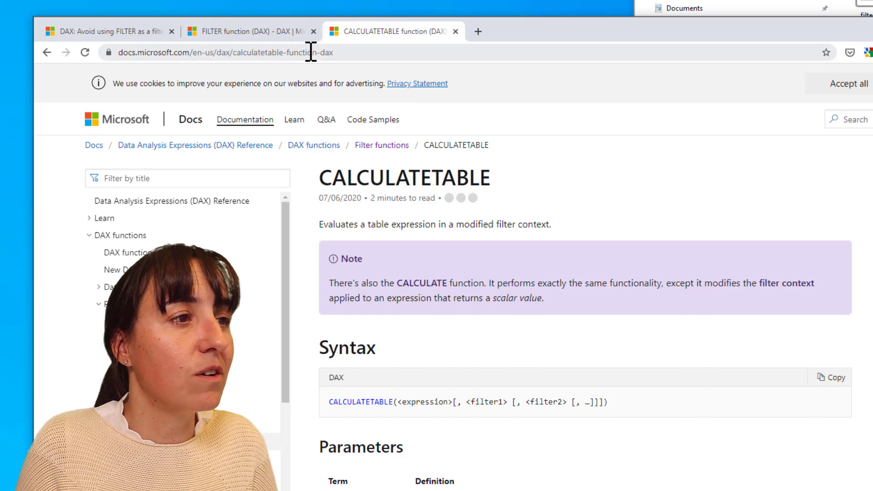
# Step: Highlight the Boolean filter expression rules: single column only and no measure references
pyautogui.scroll(-5, 500, 357)
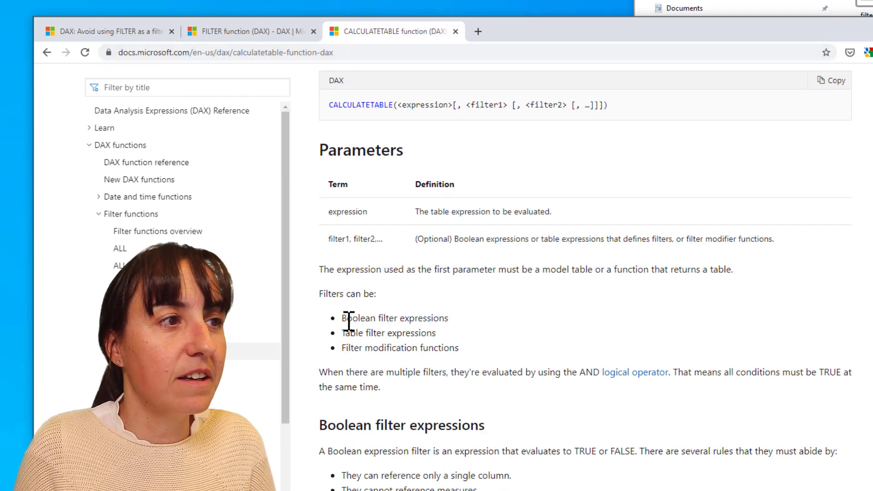
pyautogui.moveTo(347, 318); pyautogui.dragTo(457, 321)
pyautogui.scroll(-1, 523, 357)
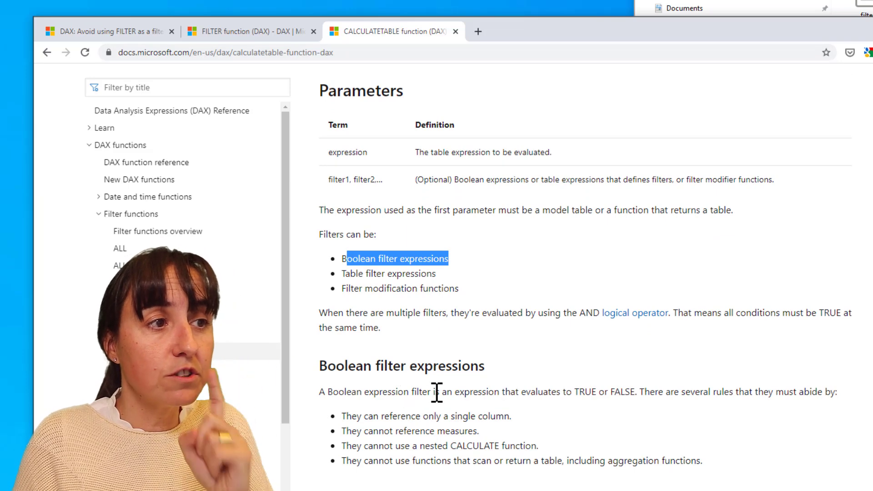
pyautogui.click(821, 392)
pyautogui.scroll(-1, 822, 395)
pyautogui.moveTo(364, 356); pyautogui.dragTo(500, 359)
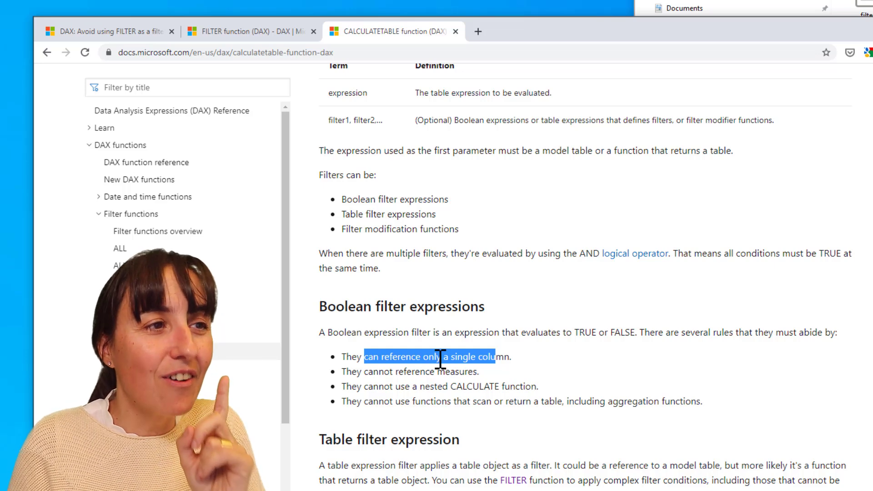
pyautogui.moveTo(369, 372); pyautogui.dragTo(468, 372)
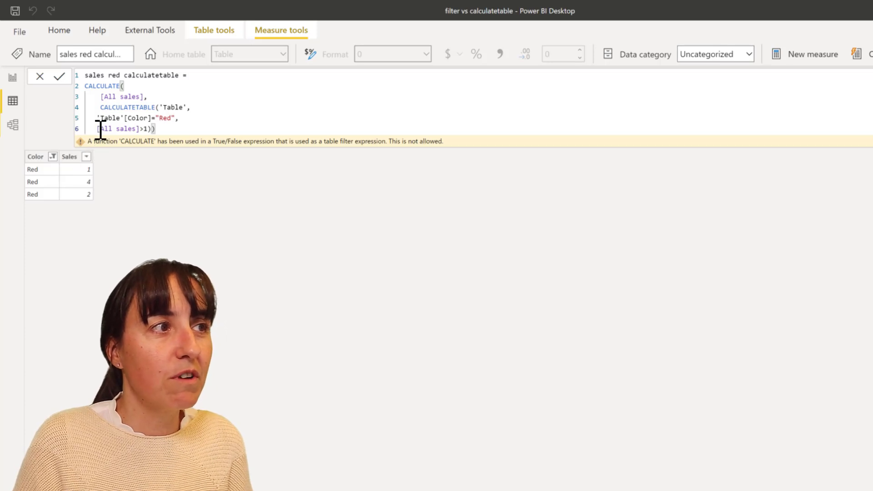
# Step: Mark the [All sales]>1 condition and compare it with the docs' single-column rule
pyautogui.moveTo(101, 130); pyautogui.dragTo(148, 130)
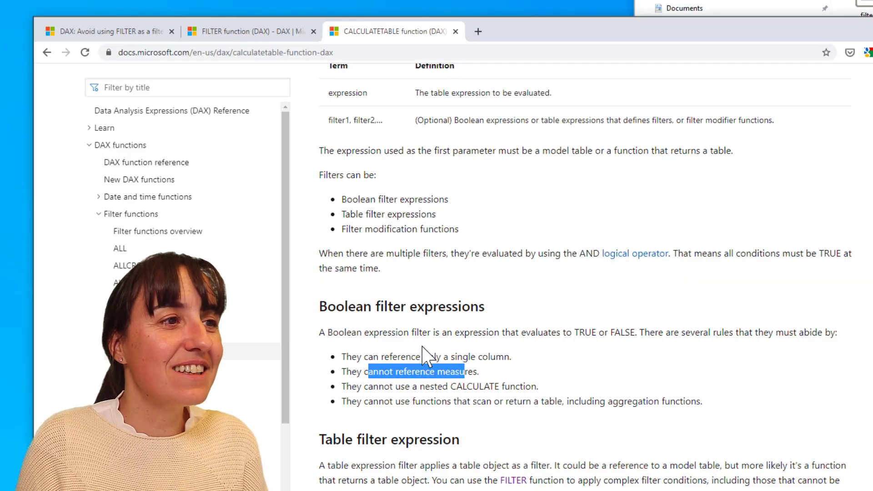
pyautogui.click(420, 355)
pyautogui.moveTo(365, 357); pyautogui.dragTo(510, 360)
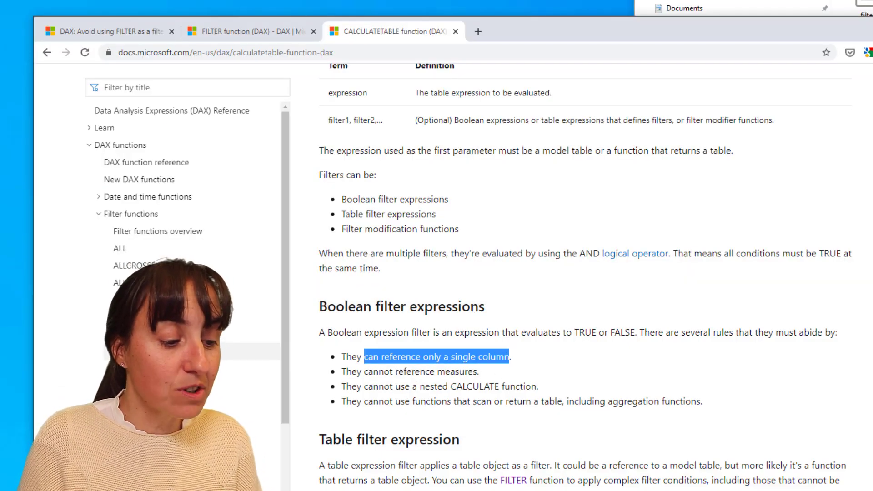
# Step: Replace [All sales] on line 6 with 'Table'[Sales] so the condition reads 'Table'[Sales]>1, and commit
pyautogui.hotkey('alt', 'Tab')
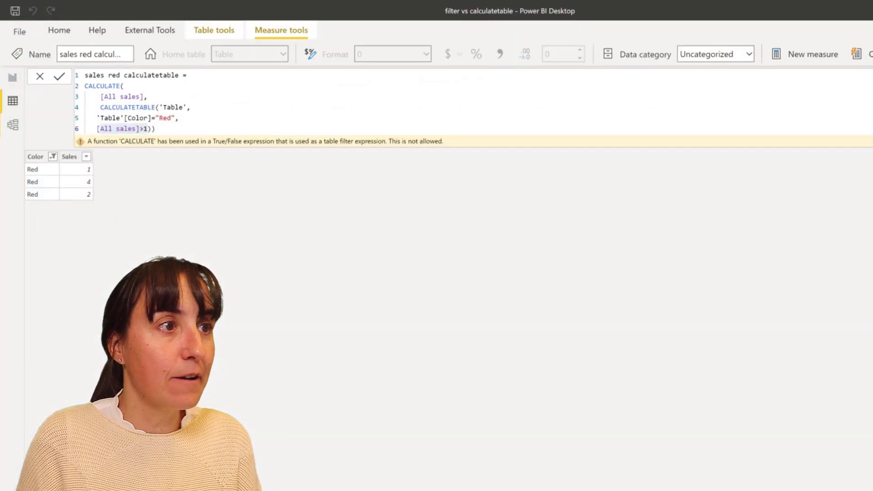
pyautogui.click(98, 129)
pyautogui.moveTo(97, 129); pyautogui.dragTo(140, 129)
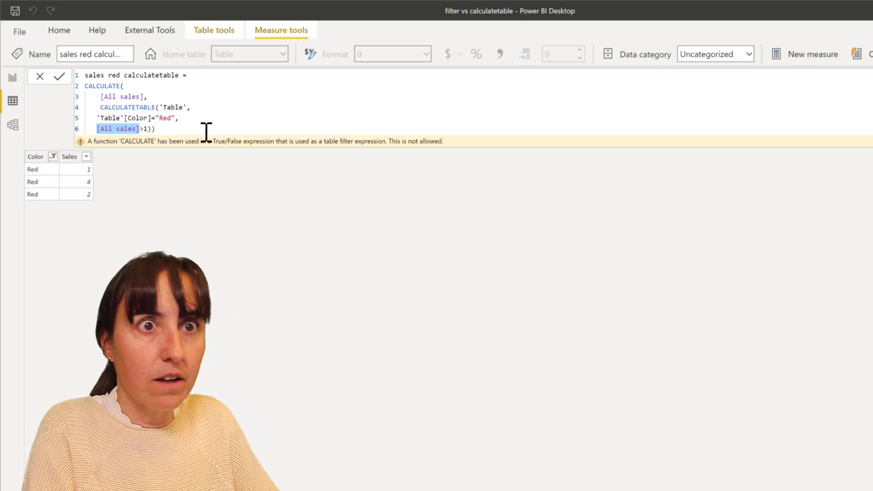
pyautogui.write('Ta')
pyautogui.press('Down')
pyautogui.press('Down')
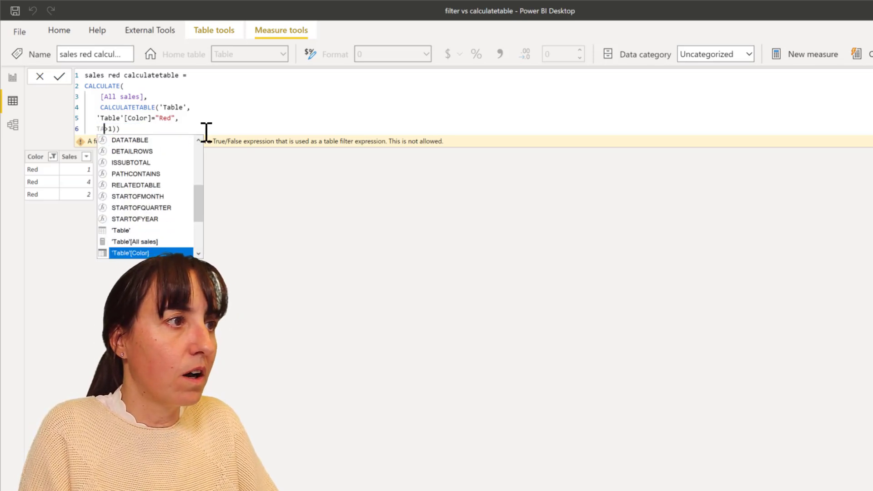
pyautogui.press('Down')
pyautogui.press('Down')
pyautogui.press('Tab')
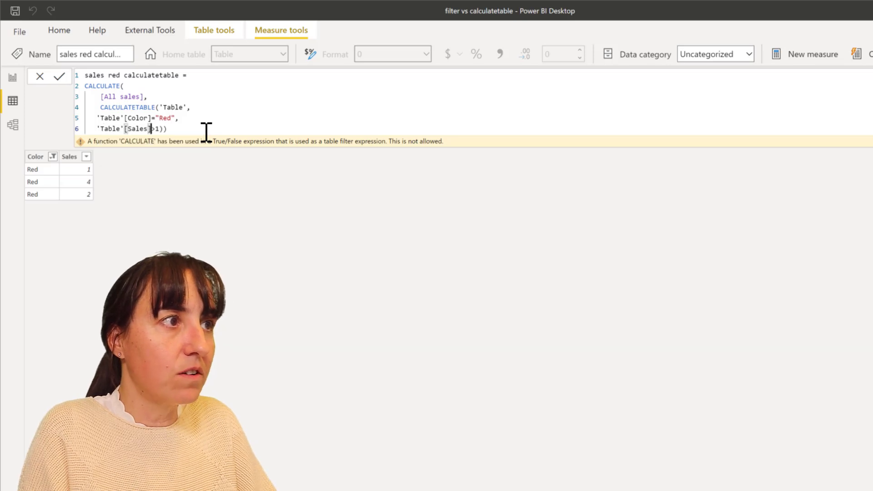
pyautogui.press('Right')
pyautogui.press('Right')
pyautogui.press('Right')
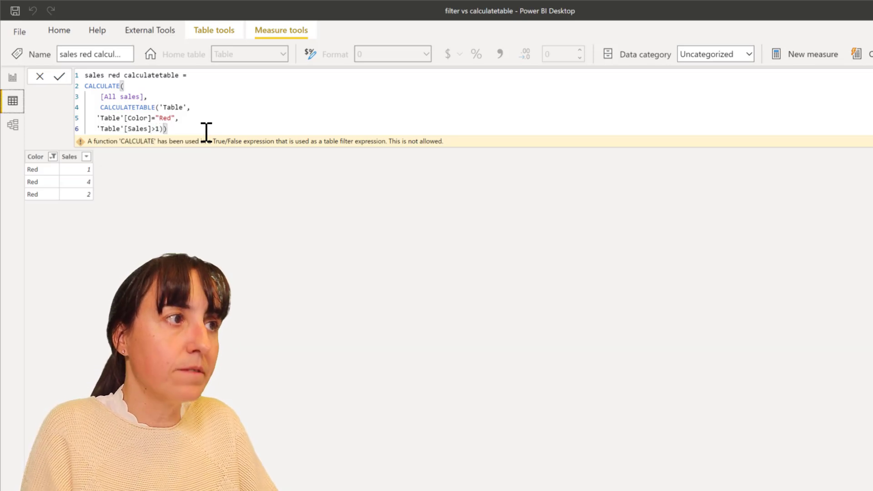
pyautogui.press('Return')
# Step: Check the report cards, then return to Data view showing the red sales filter formula
pyautogui.click(13, 78)
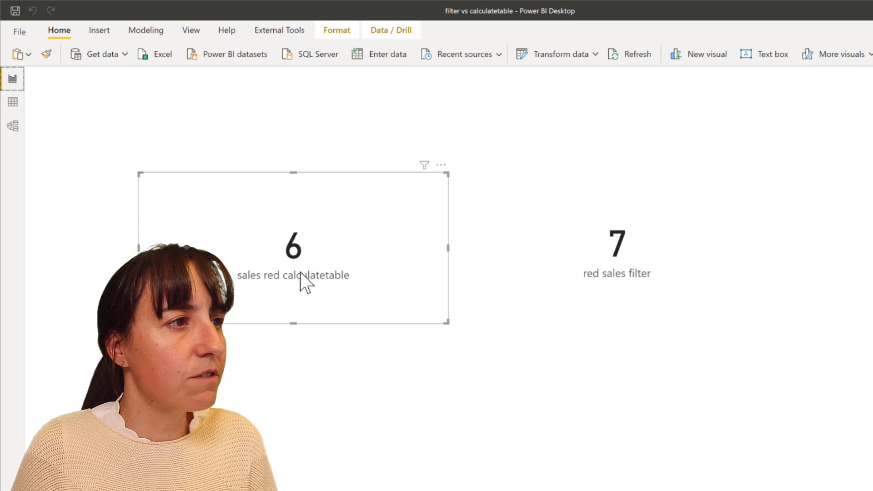
pyautogui.click(14, 105)
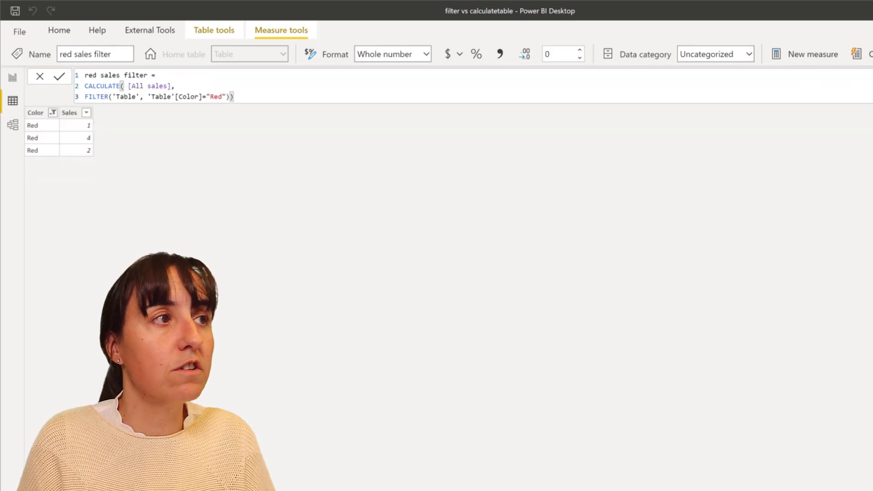
# Step: Append && [All sales]>1 after the Red condition inside FILTER and commit the measure
pyautogui.click(227, 96)
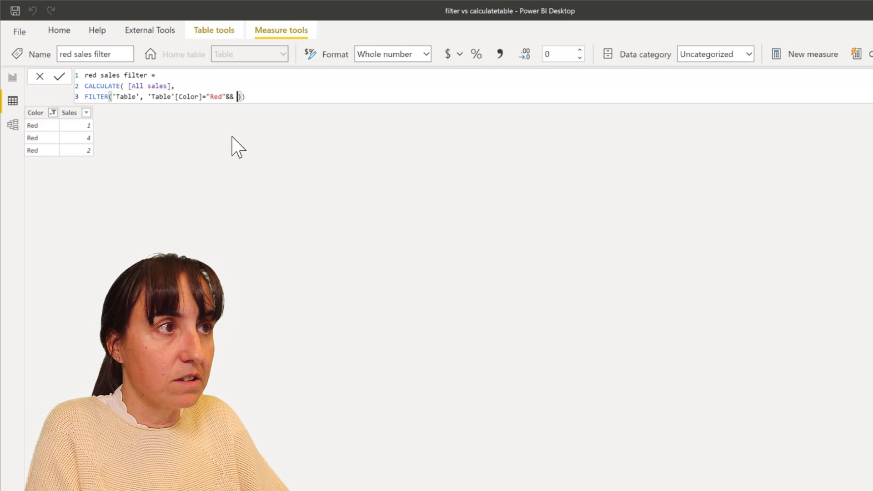
pyautogui.write('&& [')
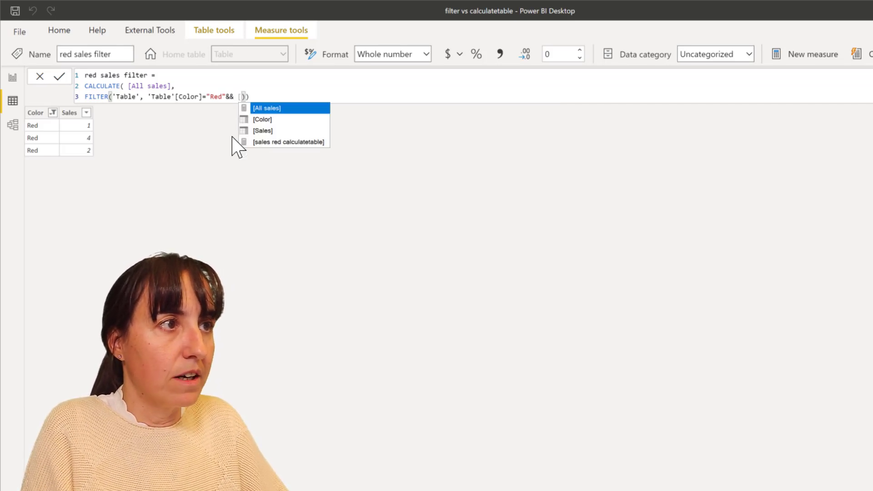
pyautogui.press('Tab')
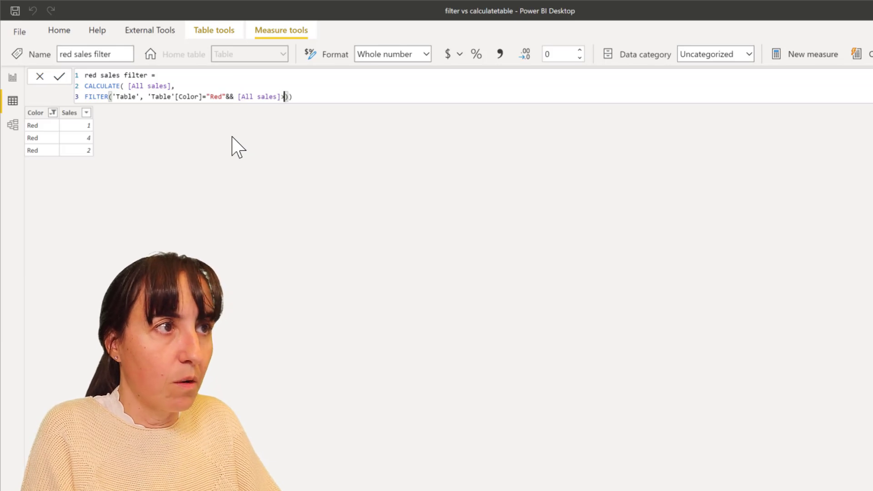
pyautogui.press('End')
pyautogui.press('Return')
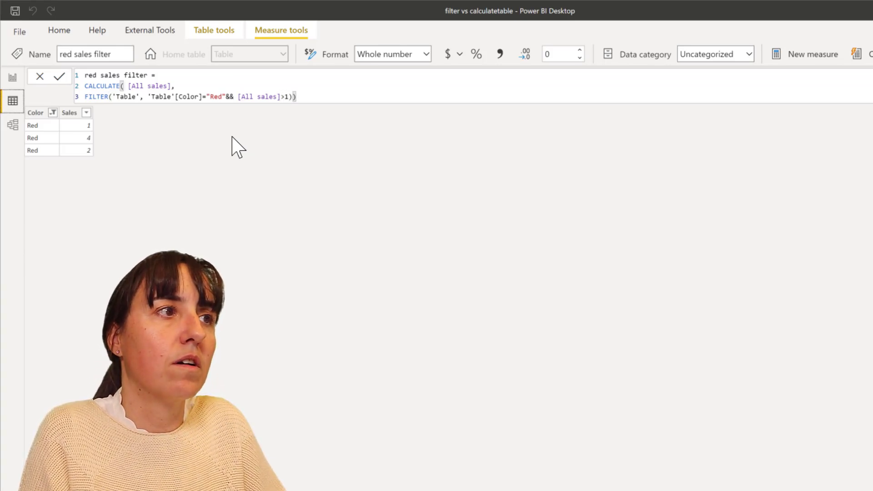
# Step: Confirm in the report that the red sales filter card now shows 6
pyautogui.click(12, 78)
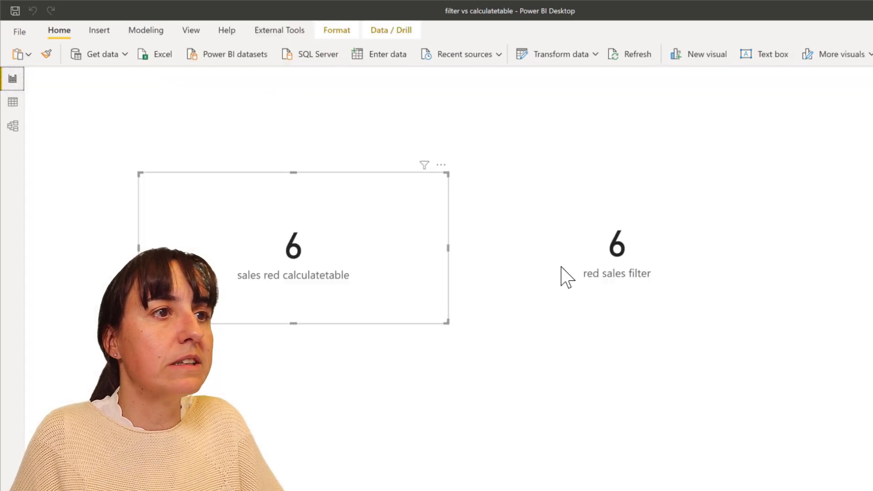
pyautogui.click(657, 279)
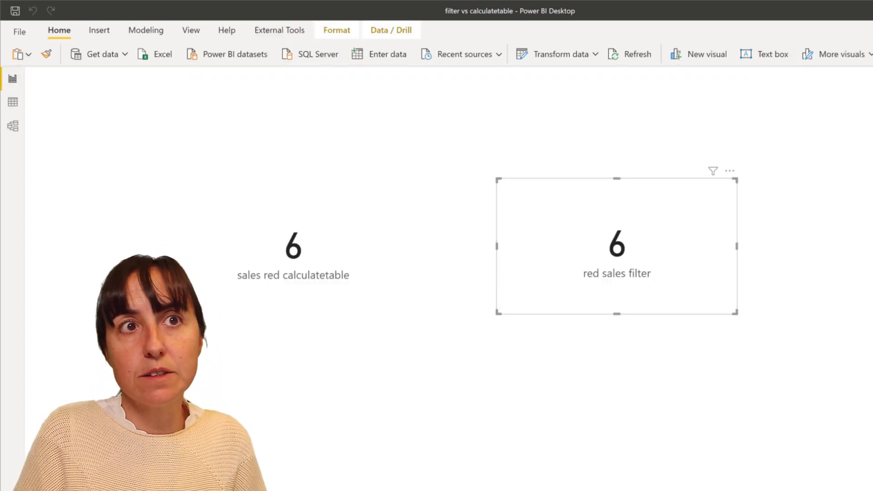
pyautogui.hotkey('alt', 'Tab')
pyautogui.click(591, 305)
# Step: In 'DAX: Avoid using FILTER', highlight the high margin product definition and why FILTER is required
pyautogui.click(102, 36)
pyautogui.scroll(-15, 600, 400)
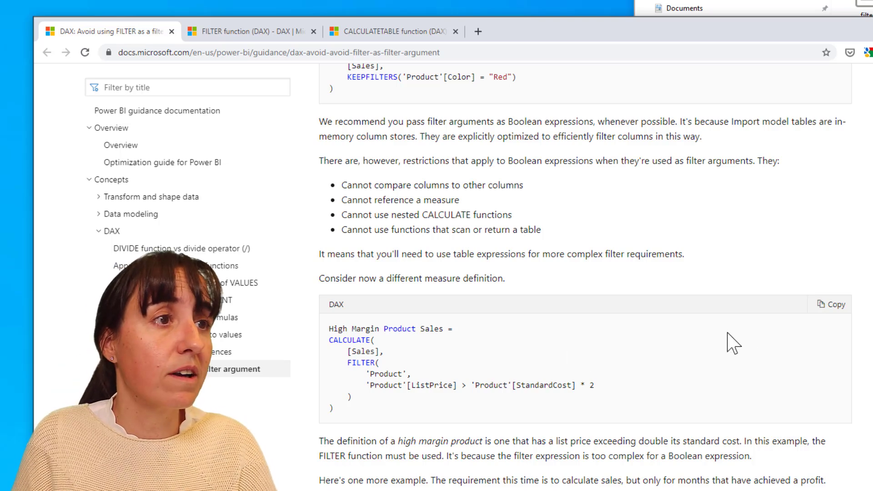
pyautogui.scroll(-1, 668, 400)
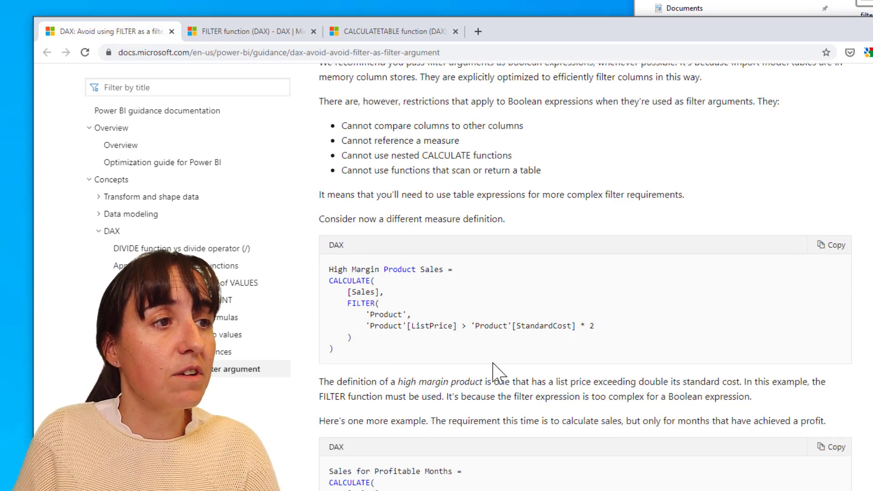
pyautogui.moveTo(390, 382); pyautogui.dragTo(749, 386)
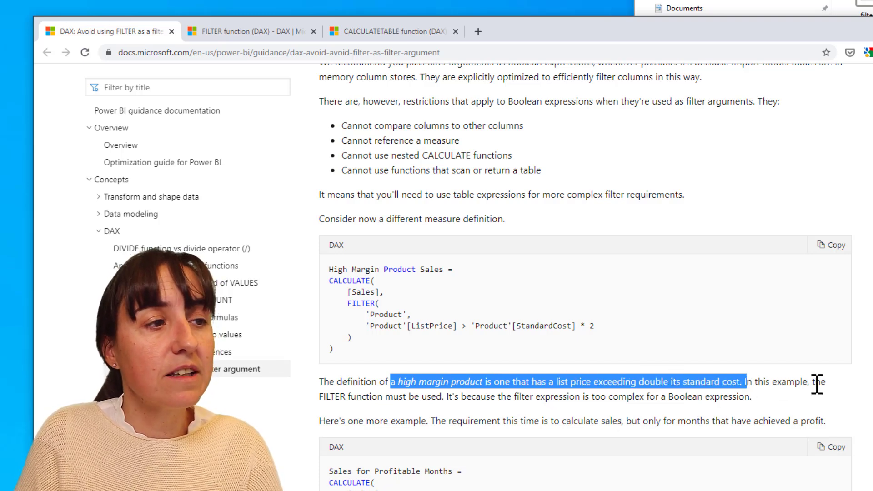
pyautogui.moveTo(383, 396); pyautogui.dragTo(755, 404)
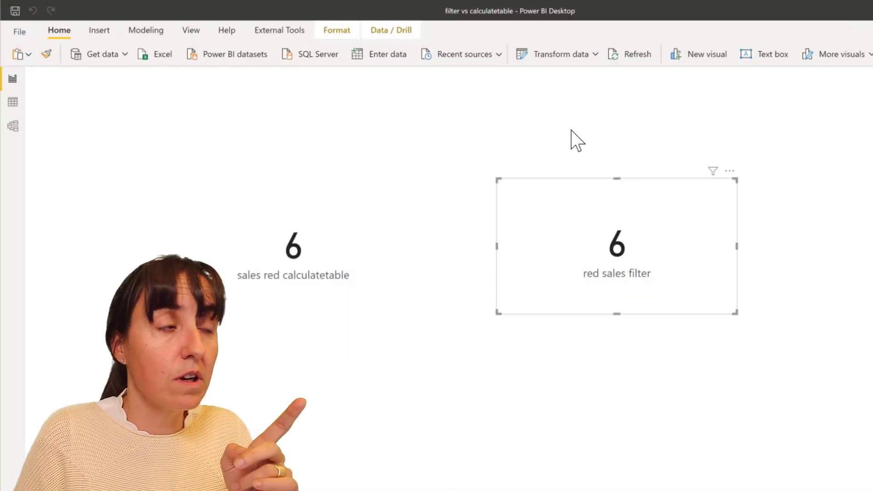
# Step: In the 'sales red calculatetable' measure, wrap 'Table'[Sales]>1 in FILTER('Table', …) on a new line
pyautogui.click(14, 103)
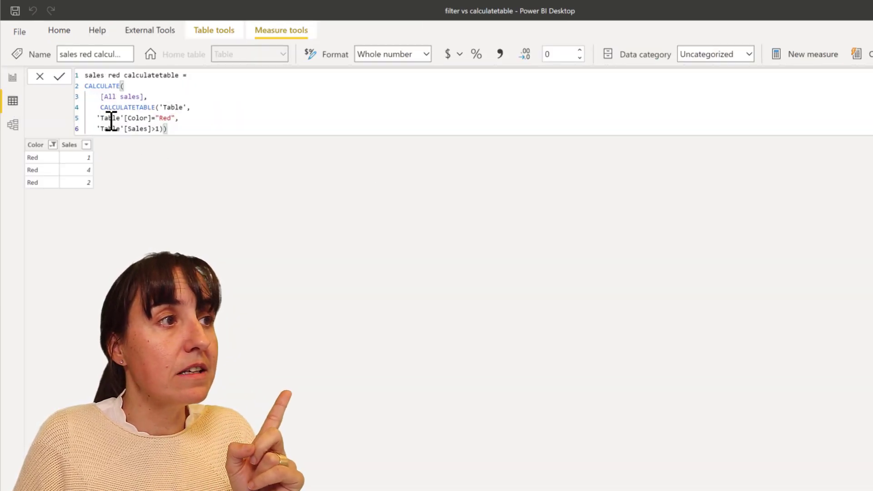
pyautogui.click(207, 119)
pyautogui.hotkey('shift', 'Return')
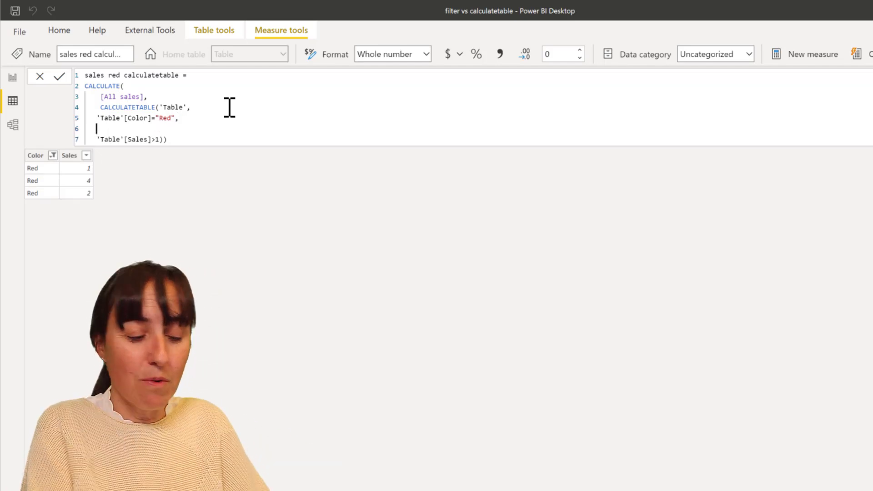
pyautogui.write('FILTER(')
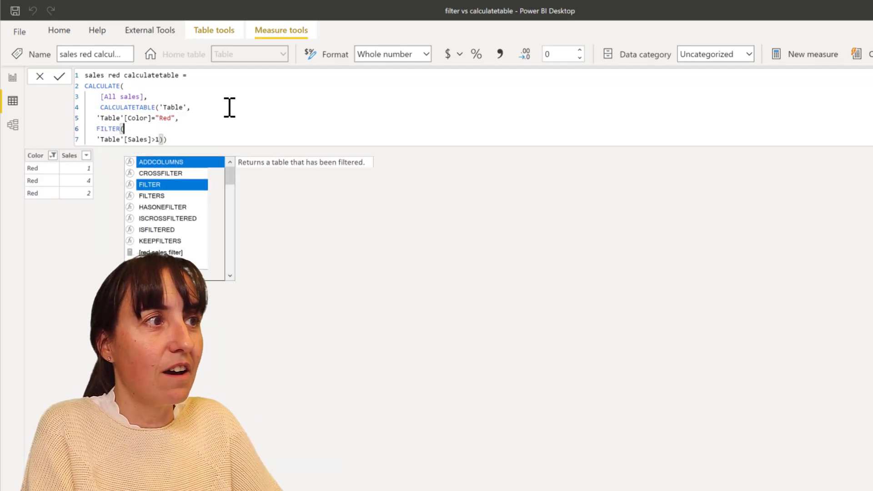
pyautogui.write('TA')
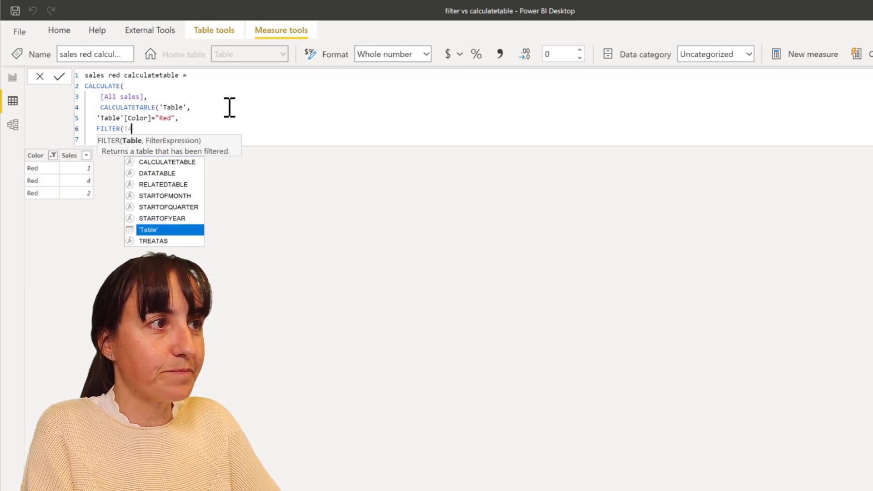
pyautogui.press('Down')
pyautogui.press('Up')
pyautogui.press('Tab')
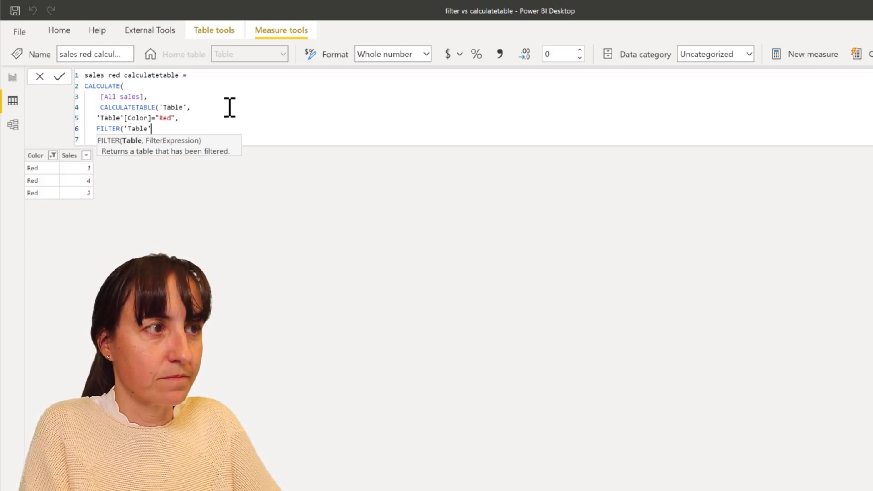
pyautogui.write(',')
pyautogui.click(300, 197)
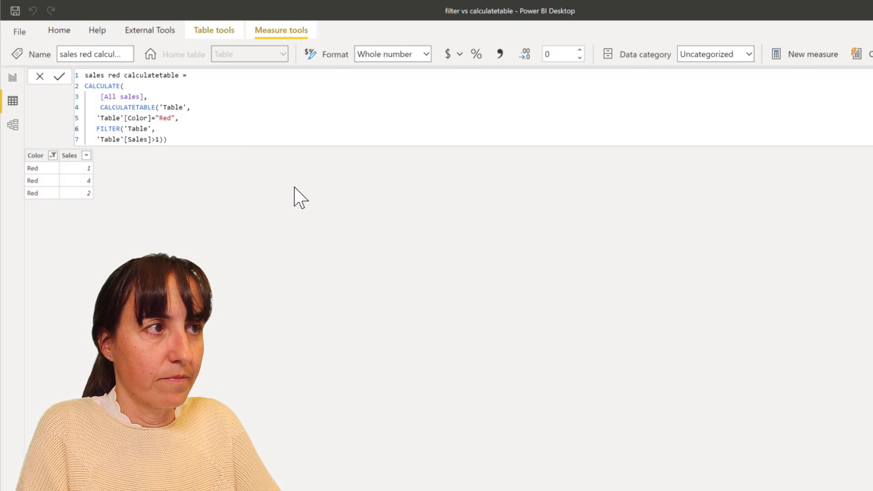
pyautogui.write(')')
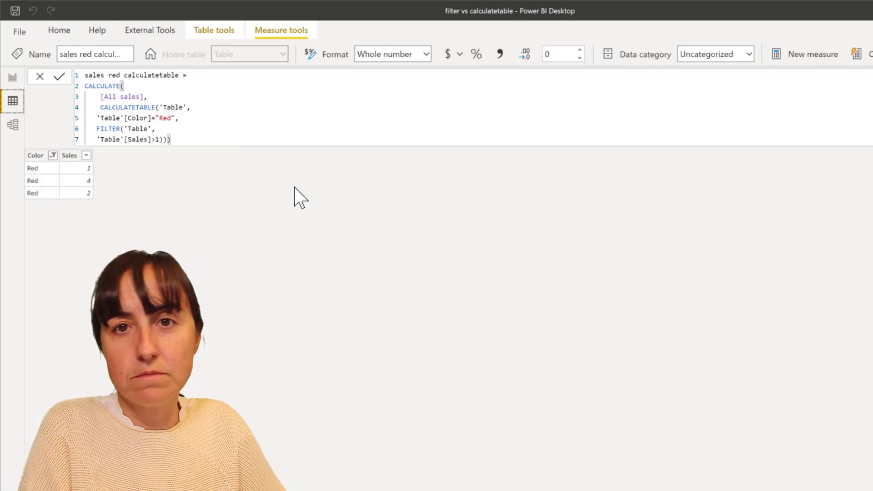
# Step: Check that both report cards show 6, then return to the top of the Avoid using FILTER article
pyautogui.click(12, 78)
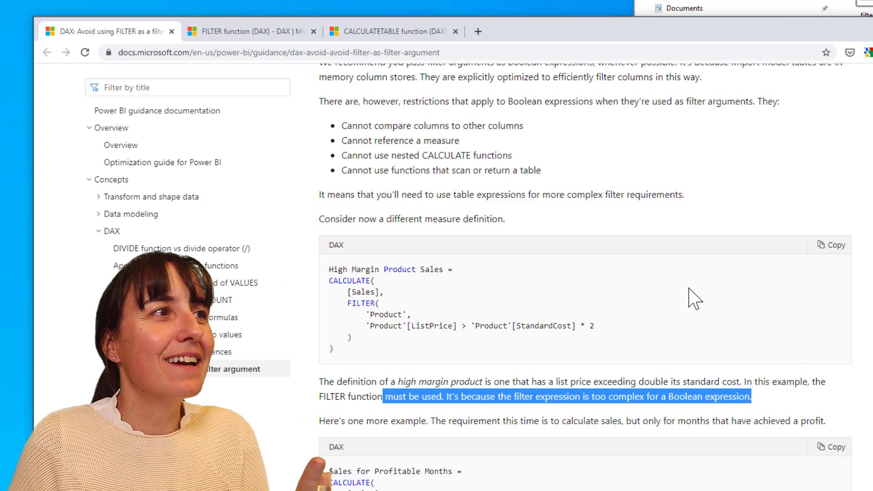
pyautogui.scroll(10, 689, 296)
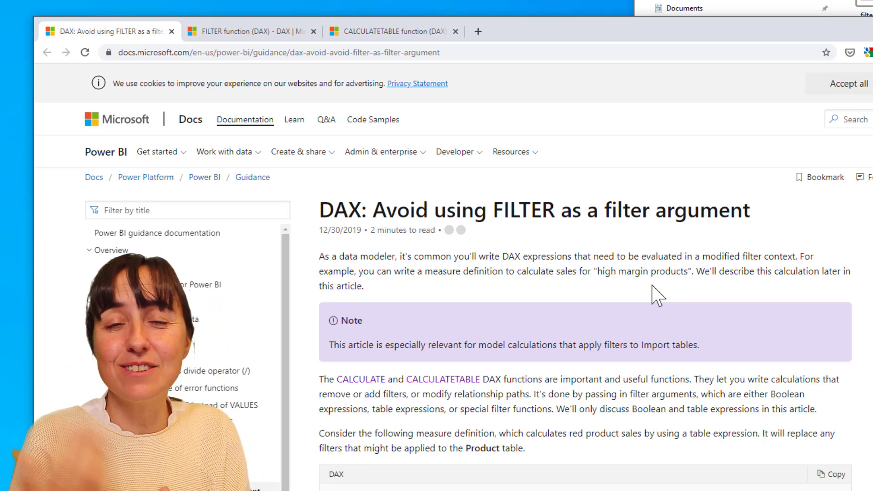
# Step: Compare the CALCULATETABLE and FILTER references, ending on CALCULATETABLE's syntax and parameters
pyautogui.scroll(-5, 493, 165)
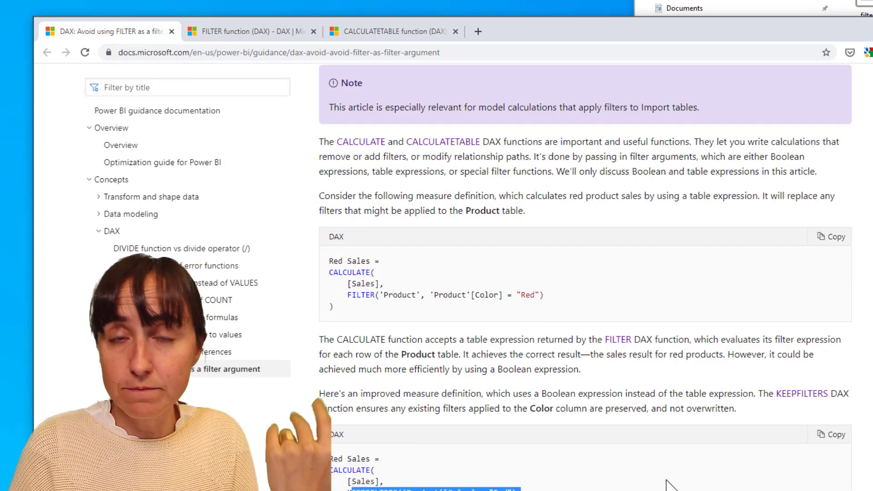
pyautogui.scroll(3, 640, 460)
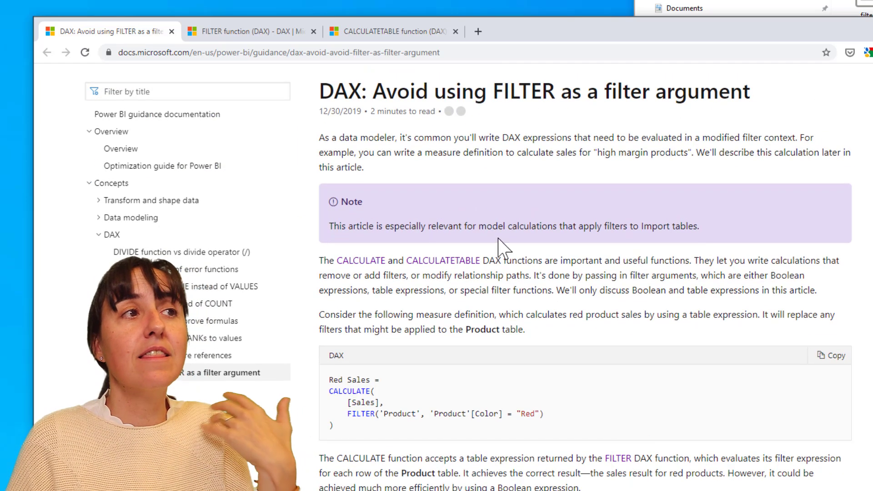
pyautogui.click(360, 32)
pyautogui.scroll(5, 499, 288)
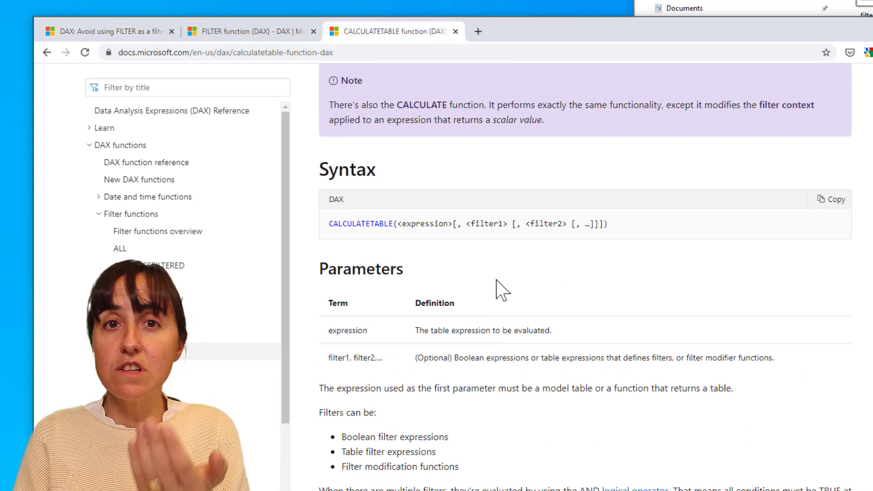
pyautogui.click(273, 32)
pyautogui.click(414, 34)
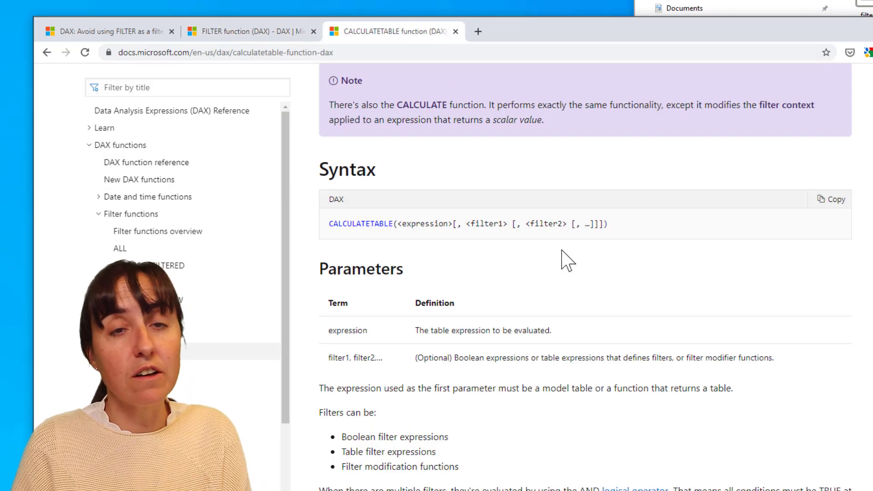